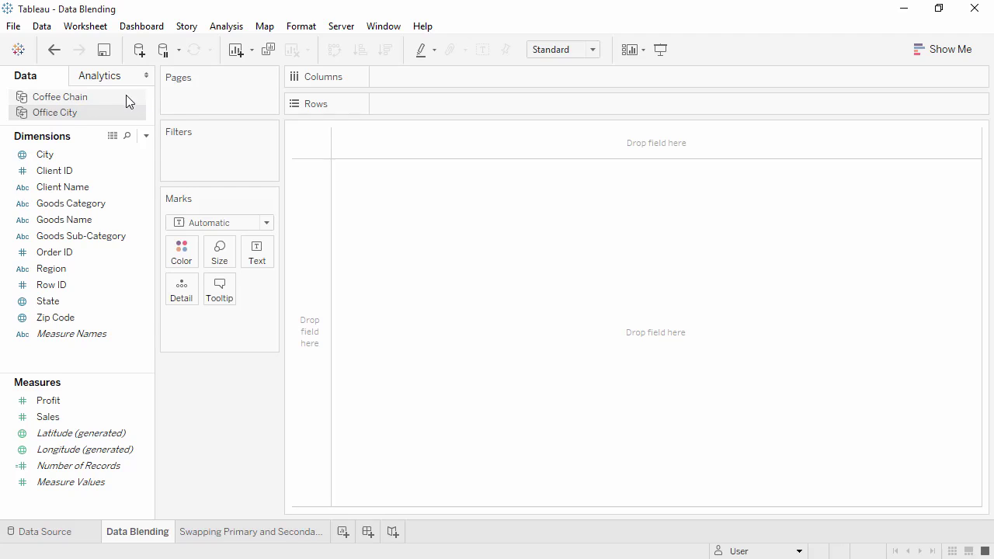
Compare the Coffee Chain and Office City field lists, ending on Coffee Chain's fields
left_click(121, 99)
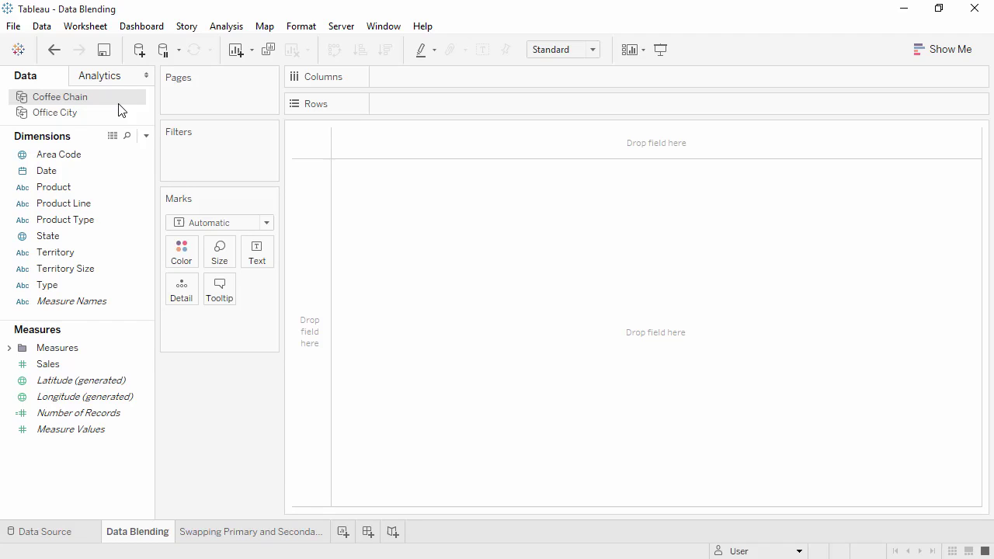
left_click(118, 115)
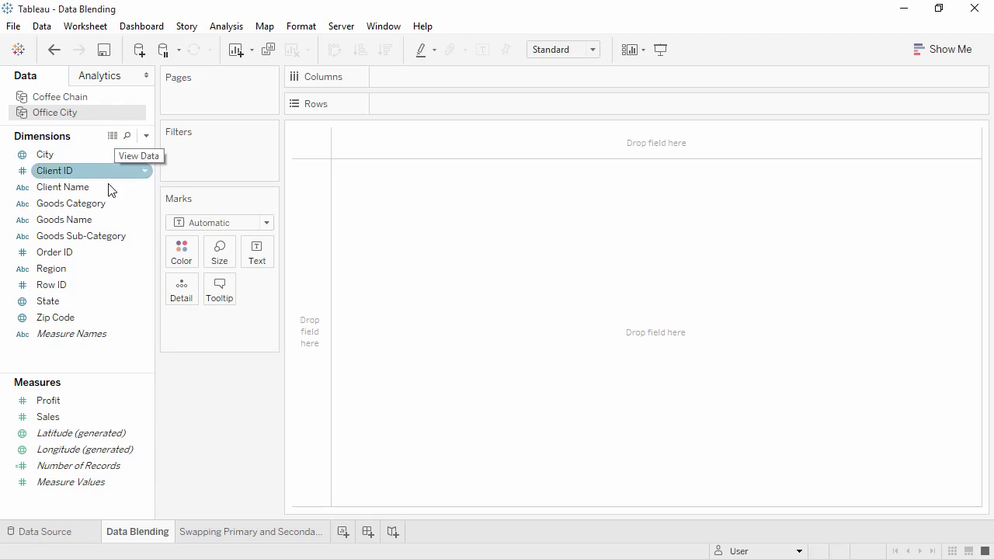
left_click(109, 99)
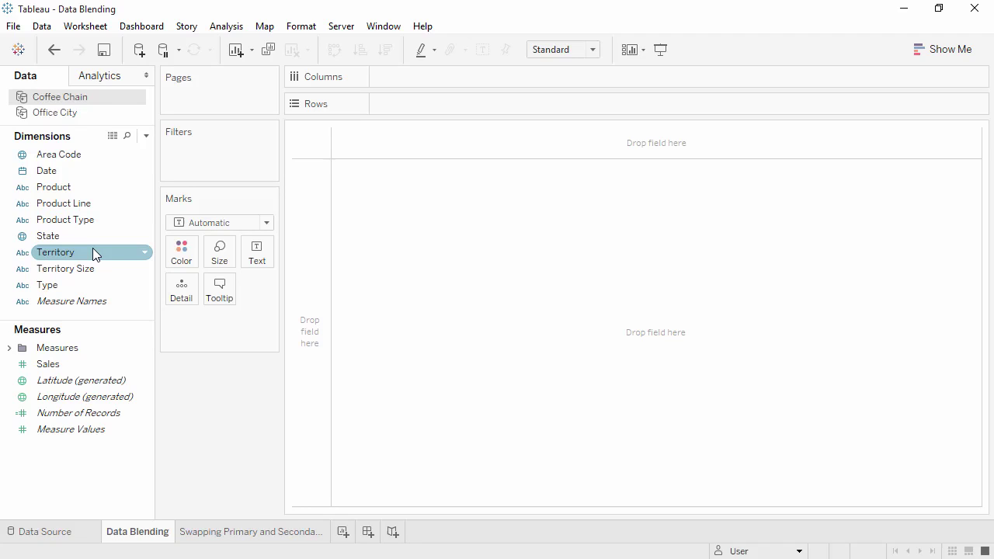
Set Office City as primary and add a custom Region–Territory blend mapping beside State
left_click(42, 27)
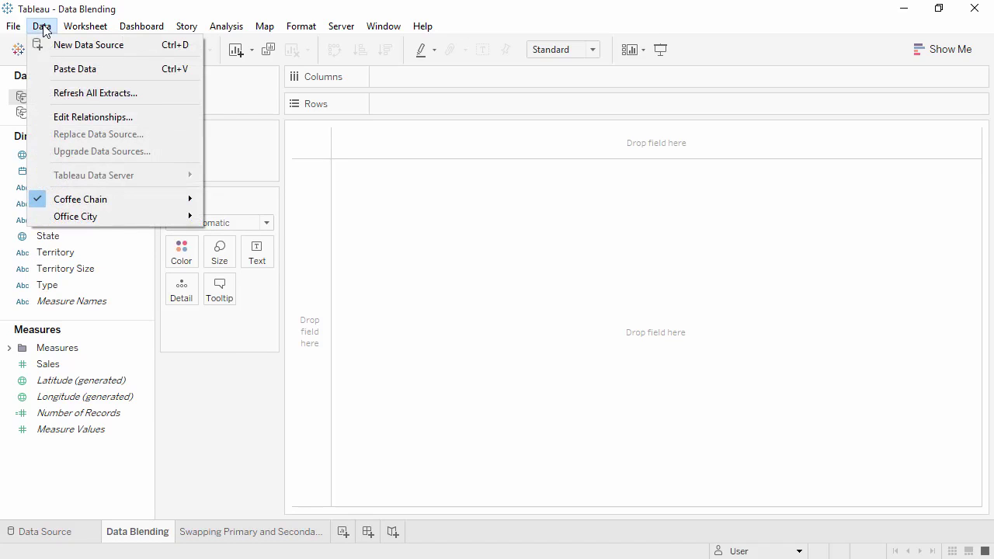
left_click(79, 118)
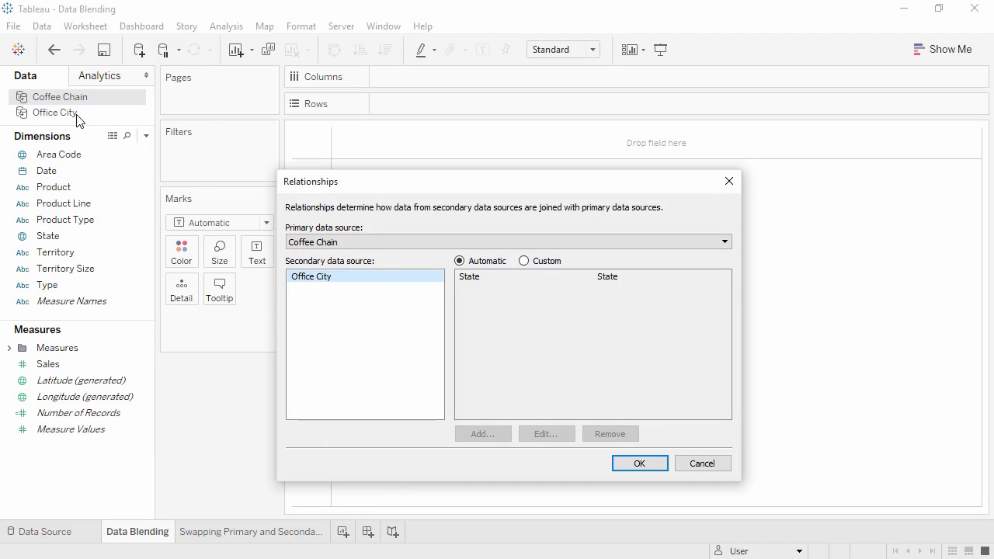
left_click(323, 242)
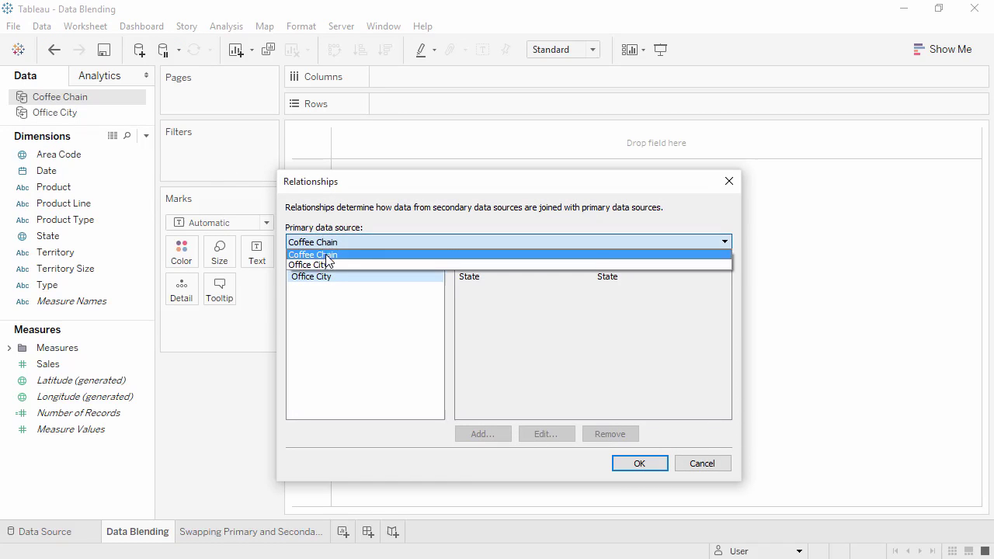
left_click(327, 265)
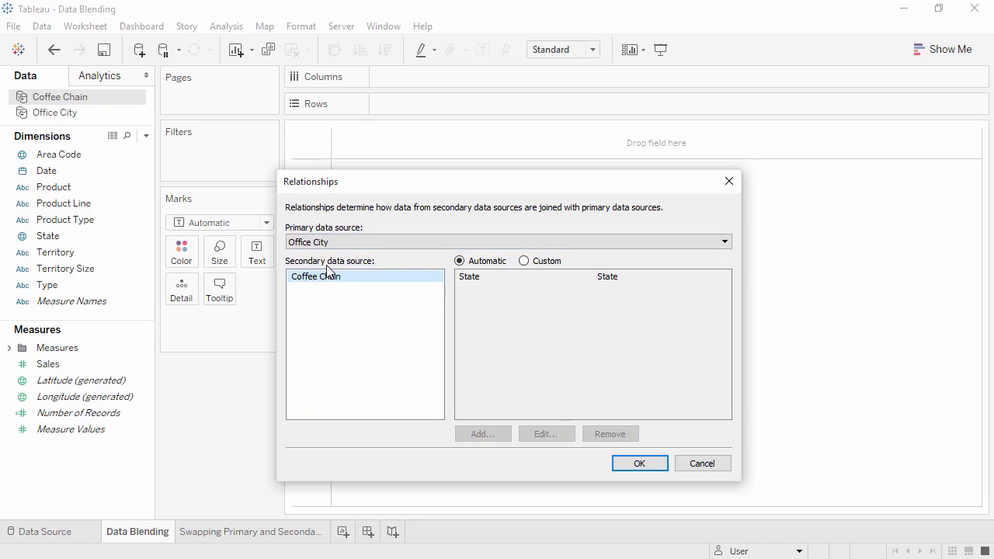
left_click(524, 261)
left_click(494, 434)
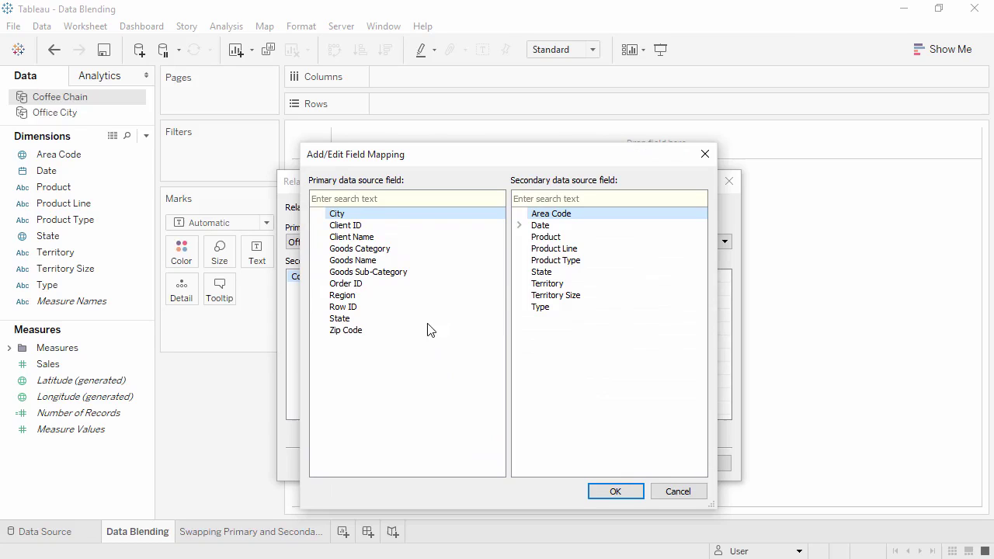
left_click(416, 297)
left_click(536, 285)
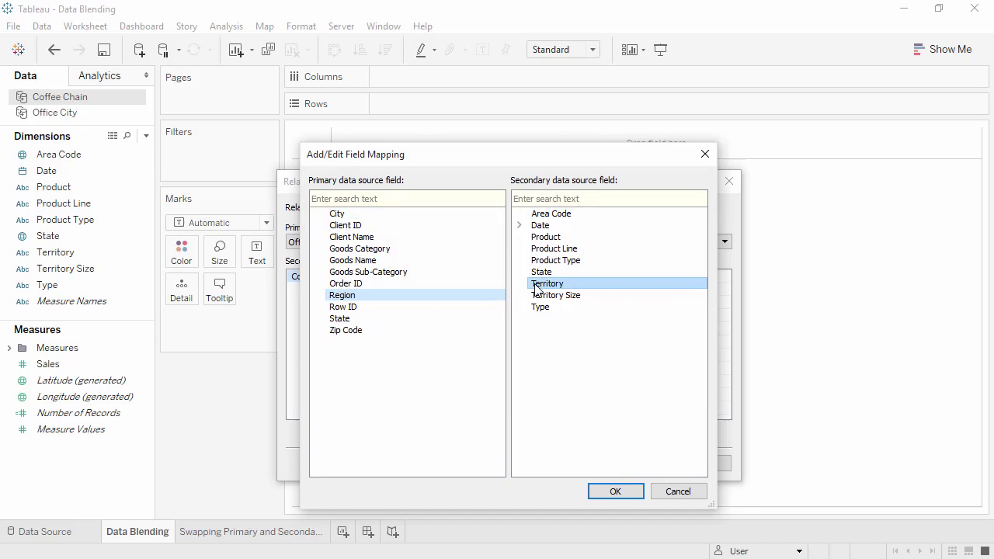
left_click(596, 488)
mouse_move(529, 294)
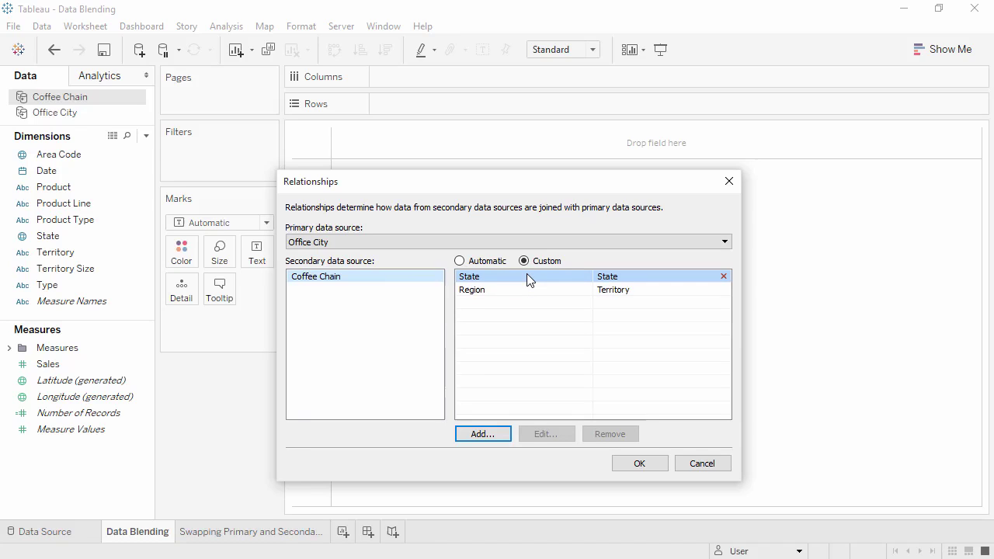
left_click(688, 462)
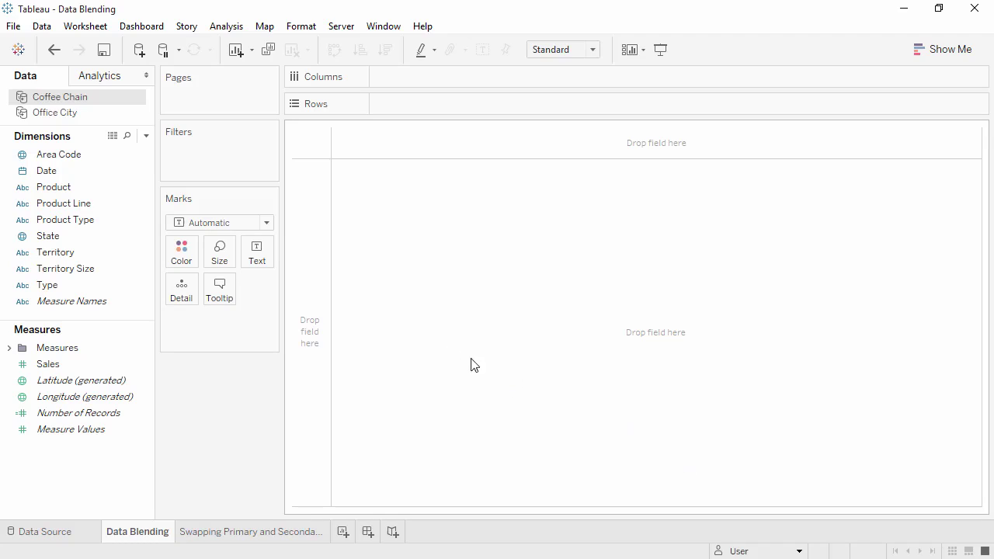
Rename Coffee Chain's Territory dimension to 'Region'
left_click(116, 257)
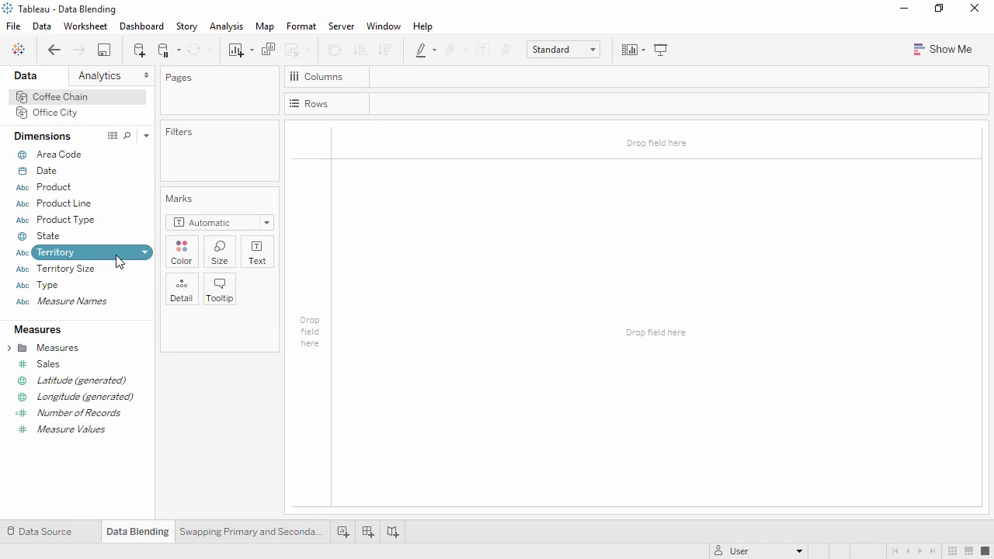
left_click(117, 260)
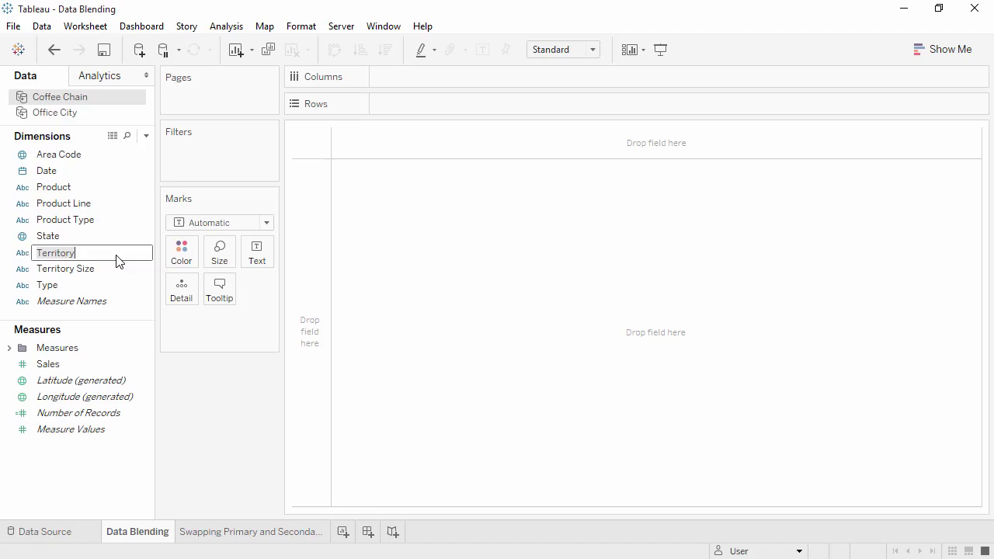
type("Region")
key("Return")
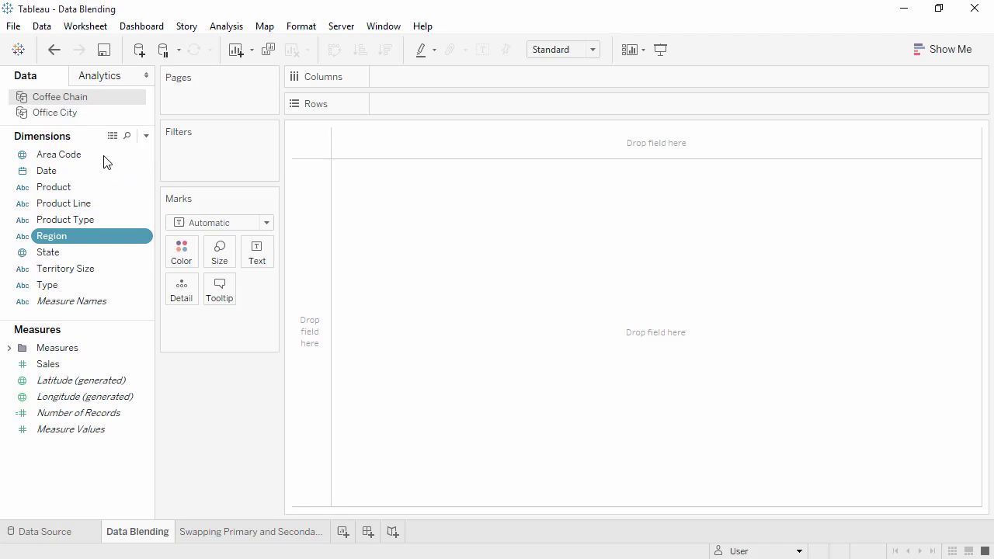
Chart Office City's SUM(Sales) by State as bars, with Sales on Columns and State on Rows
left_click(101, 116)
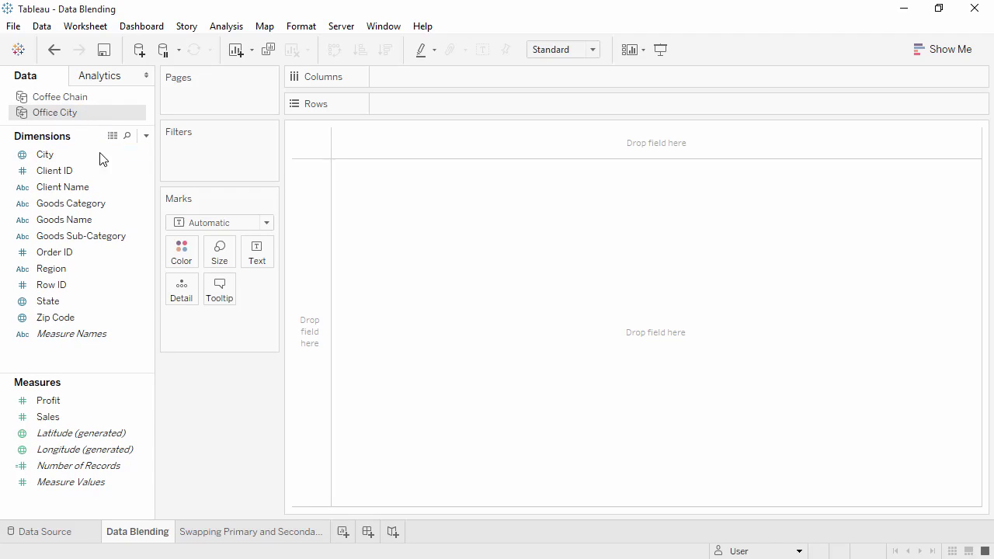
left_click_drag(81, 407, 410, 76)
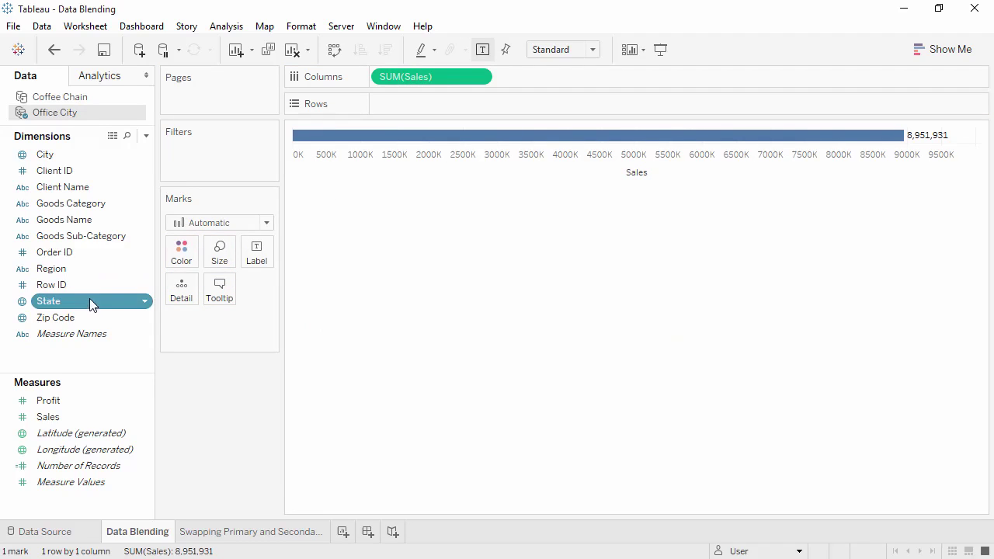
left_click_drag(89, 301, 396, 100)
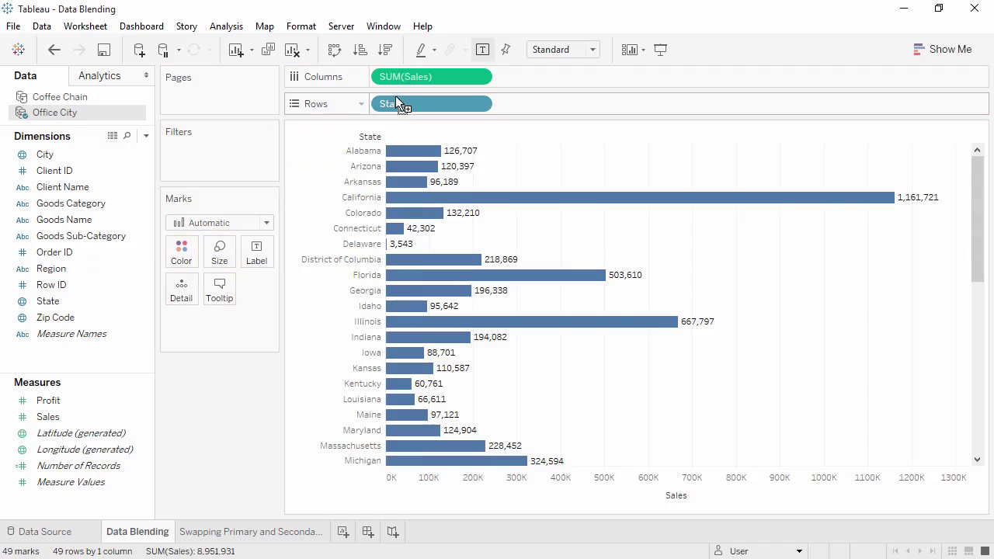
Activate Coffee Chain's Region as a blend link alongside State, then select its Sales measure
left_click(137, 99)
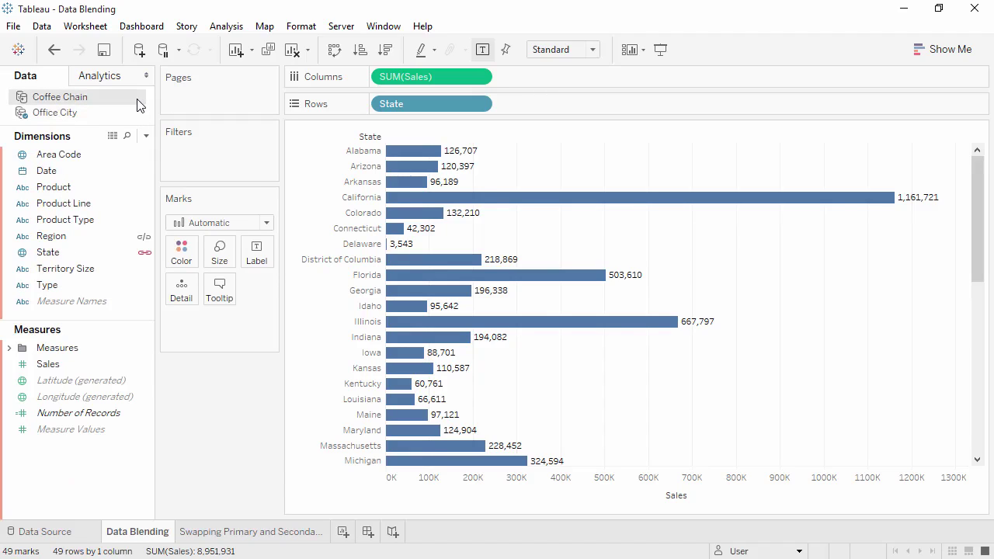
left_click(145, 239)
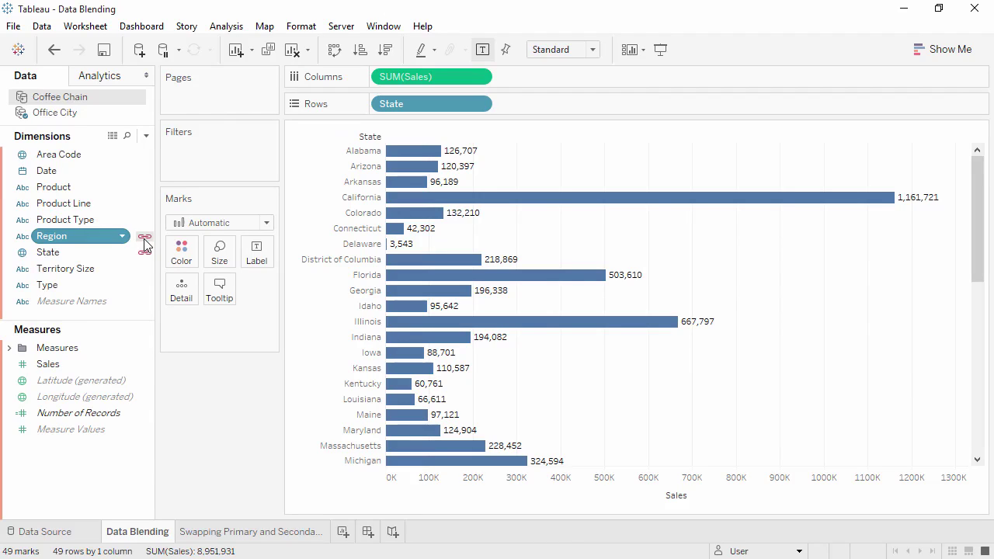
left_click(69, 365)
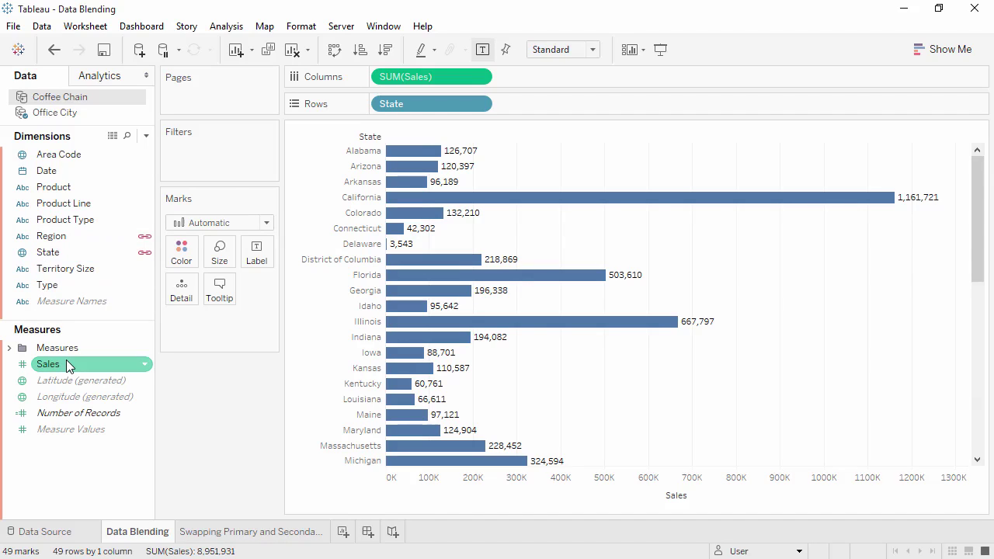
Add Coffee Chain's Sales to Columns beside SUM(Sales), then go to the Swapping Primary and Secondary sheet
left_click_drag(68, 365, 520, 78)
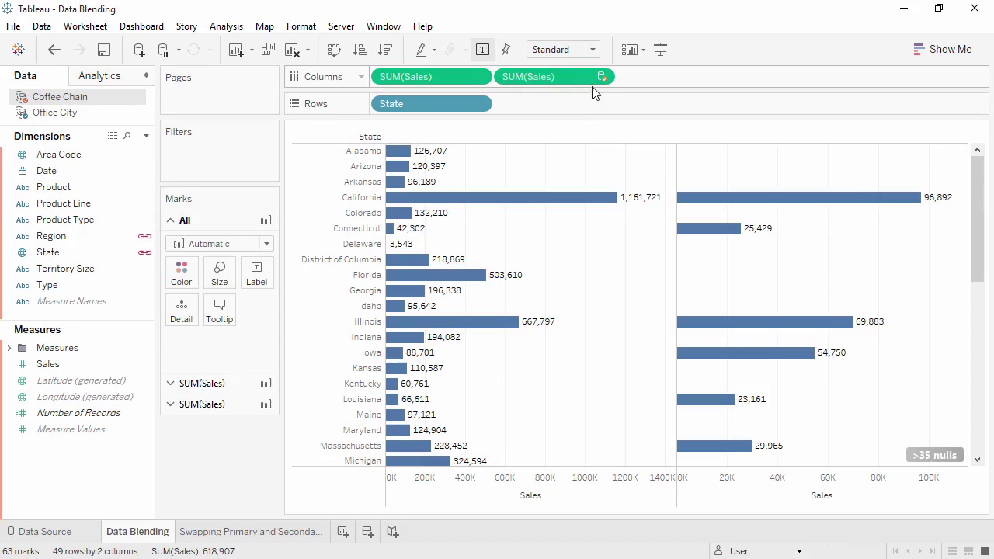
mouse_move(600, 93)
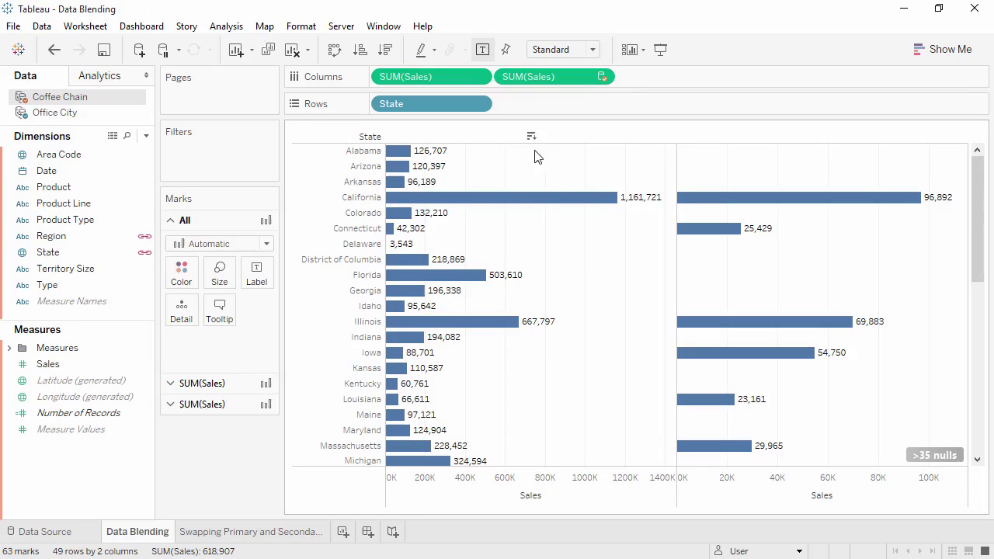
left_click(284, 535)
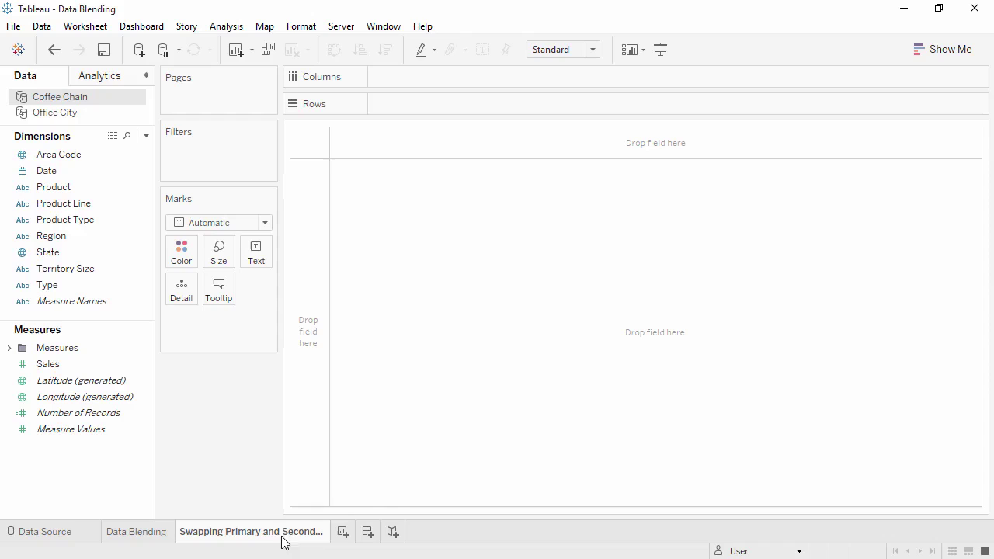
Chart Coffee Chain's SUM(Sales) across the 20 states, with Sales on Columns and State on Rows
left_click(137, 183)
left_click_drag(99, 364, 388, 77)
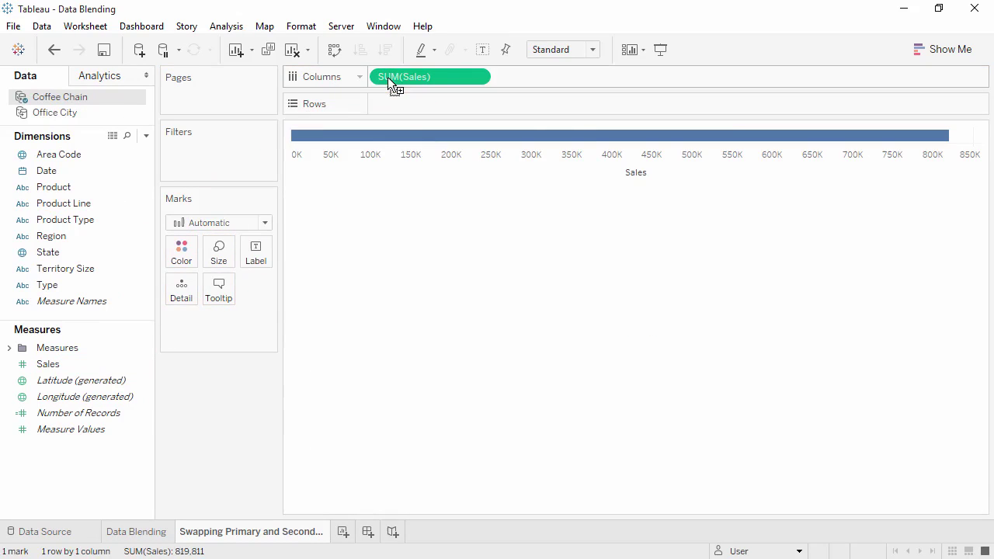
left_click_drag(116, 251, 389, 102)
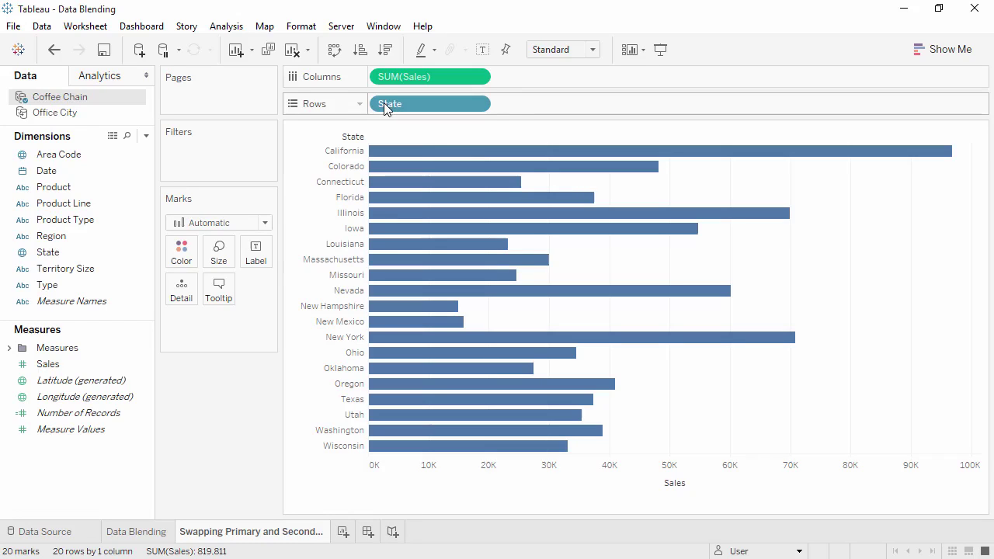
Add Office City's Sales to Columns beside Coffee Chain's SUM(Sales), blended on State
left_click(112, 117)
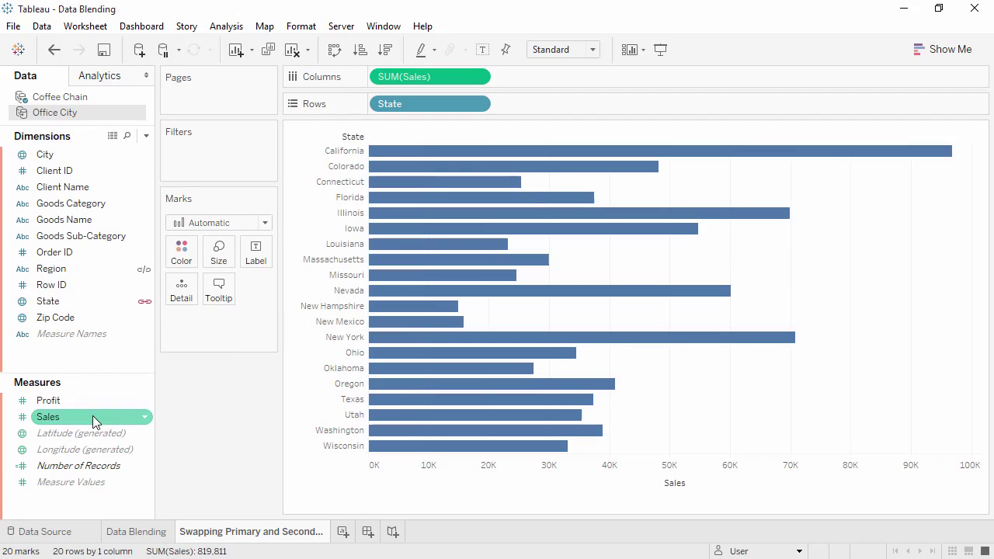
left_click_drag(92, 415, 529, 80)
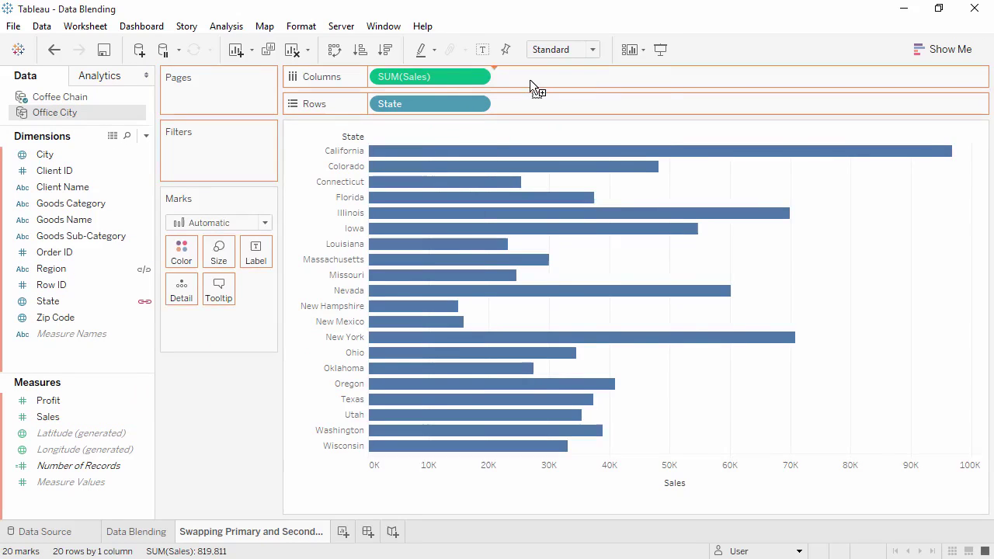